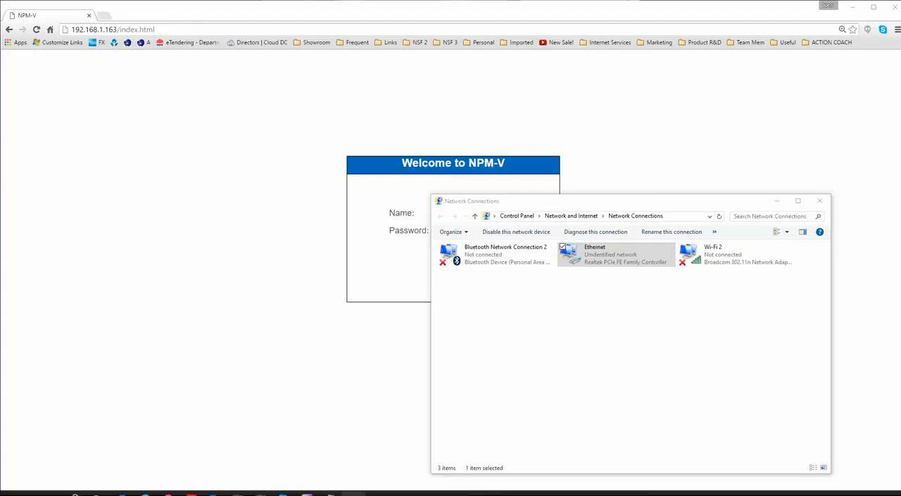
Bring up the Notepad note and enter 192.168.1.163 as the default IP address.
mouse_move(331, 493)
click(269, 469)
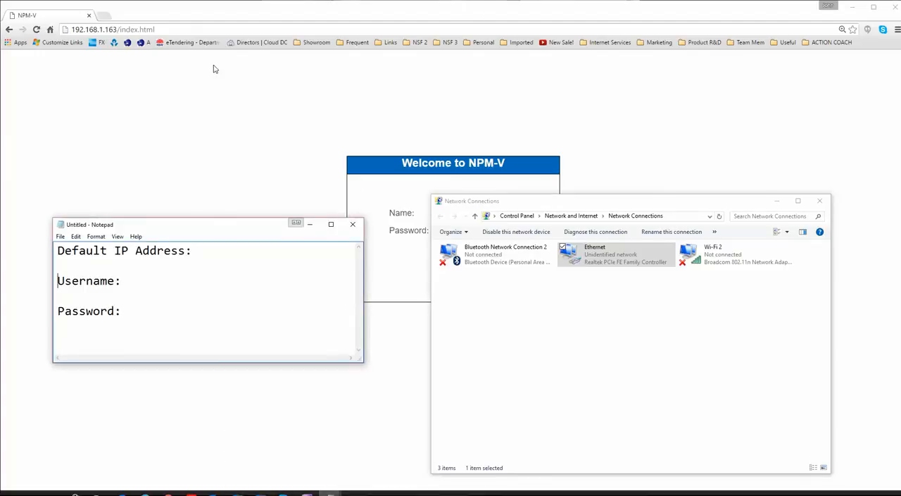
click(244, 247)
text(192.168.1.163)
key(Down)
key(Down)
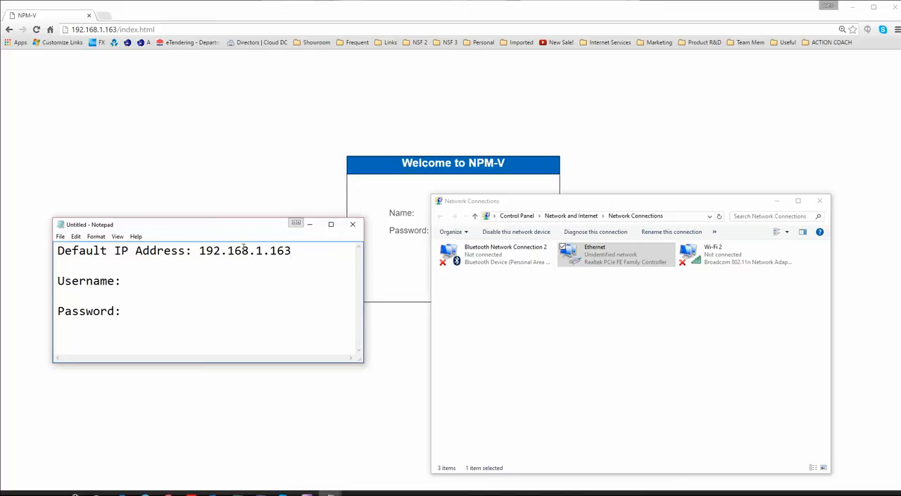
Complete the note with the device's default username and password.
key(End)
text(overip)
key(Down)
key(Down)
text(overip)
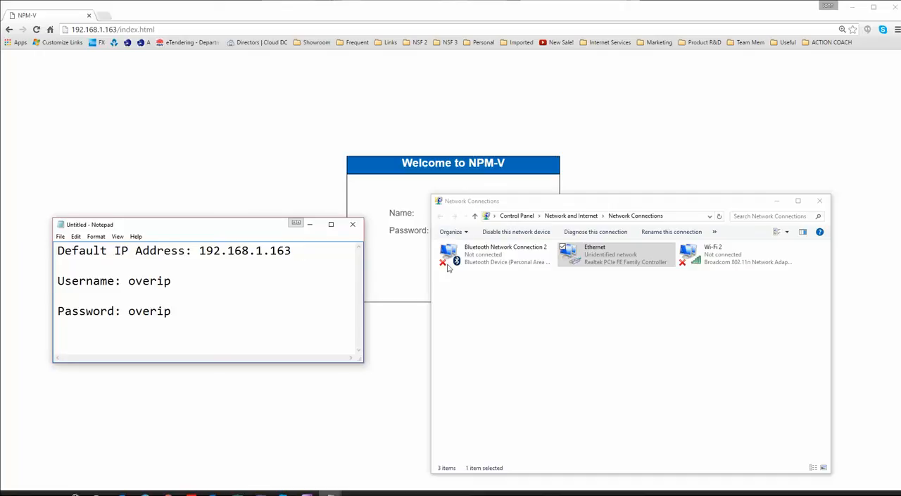
Open the Internet Protocol Version 4 (TCP/IPv4) properties of the Ethernet connection.
drag(201, 250, 290, 250)
click(291, 250)
click(618, 323)
right_click(609, 263)
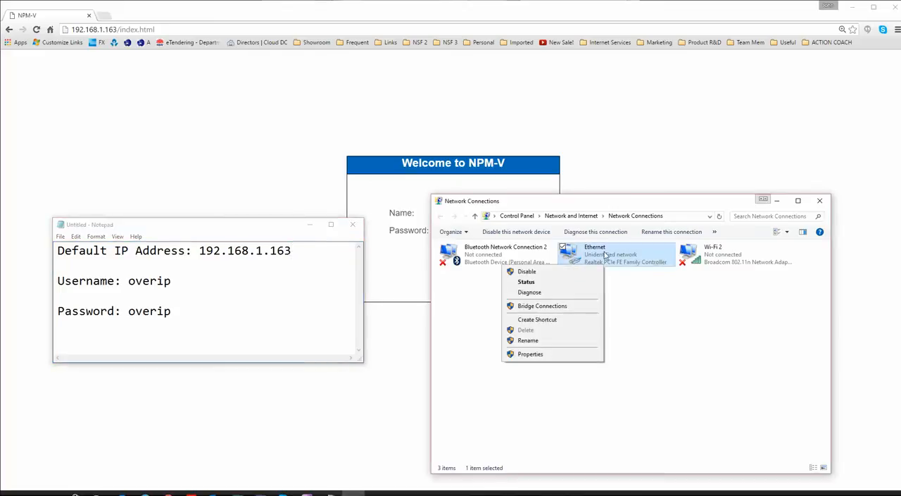
click(588, 205)
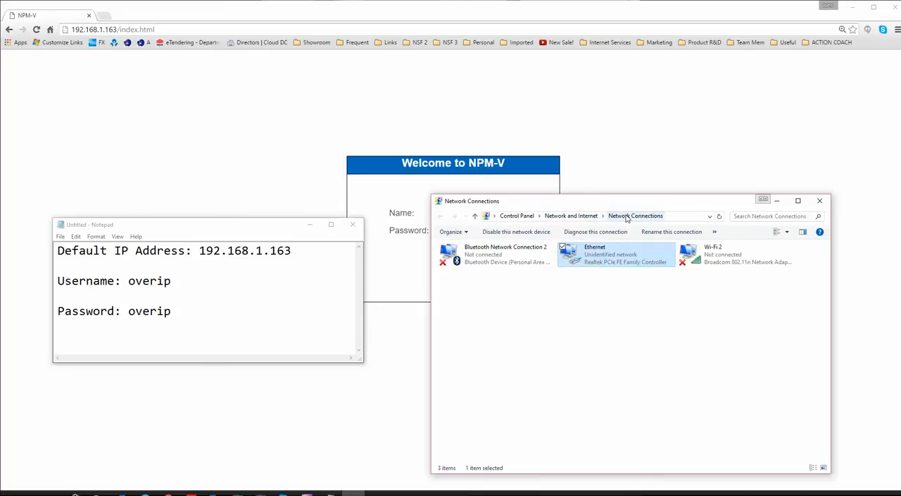
right_click(623, 255)
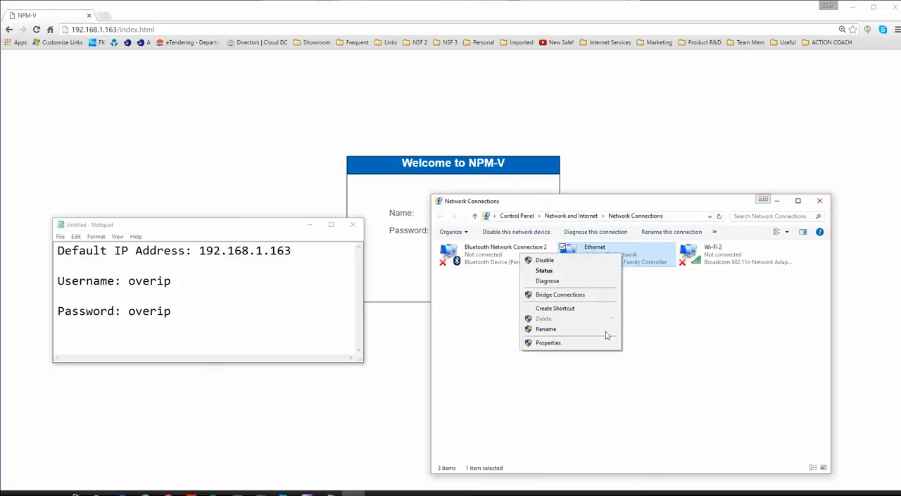
click(603, 346)
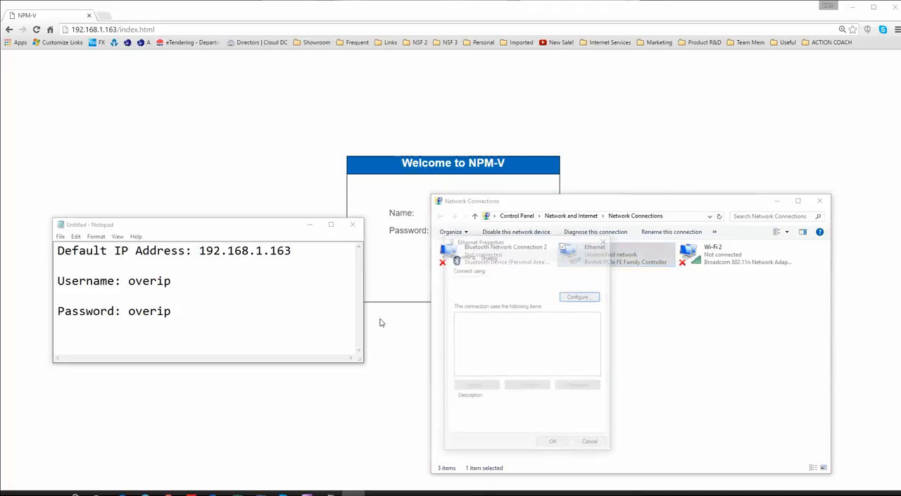
click(516, 356)
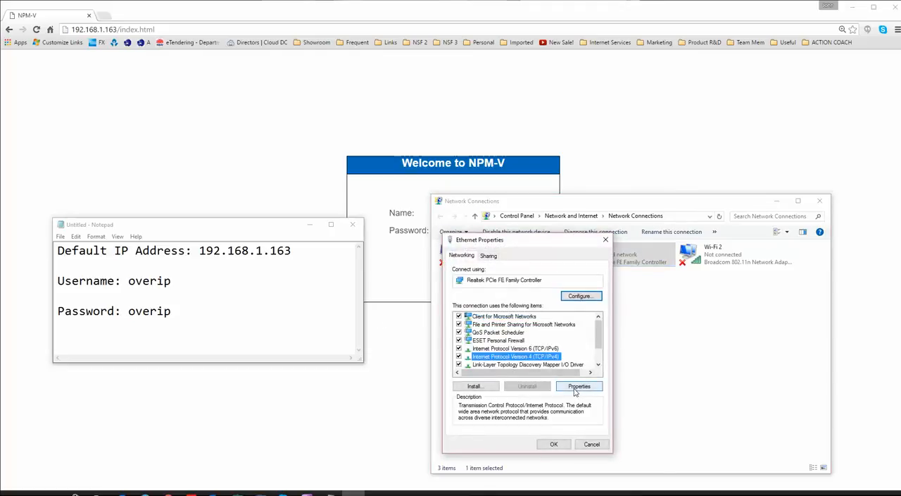
click(578, 386)
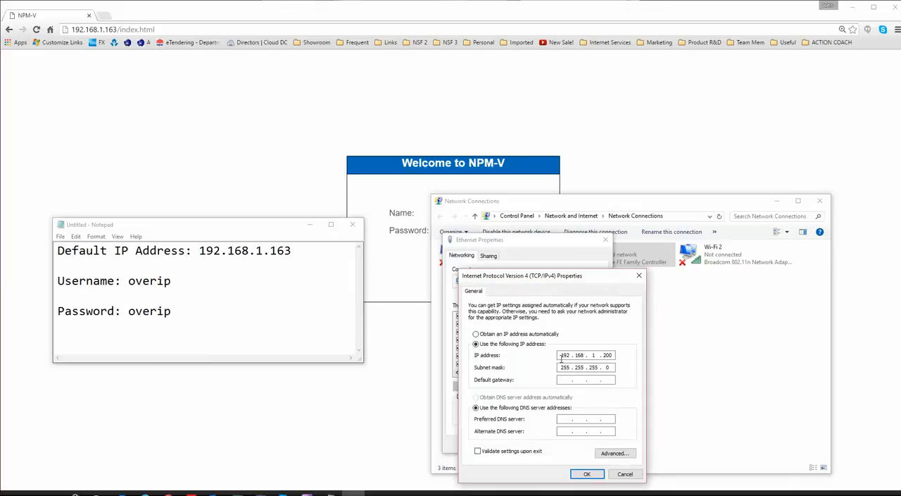
Compare the Ethernet adapter's static IP address with the default IP address in the note, and accept both properties dialogs.
click(614, 356)
click(282, 251)
drag(291, 251, 262, 251)
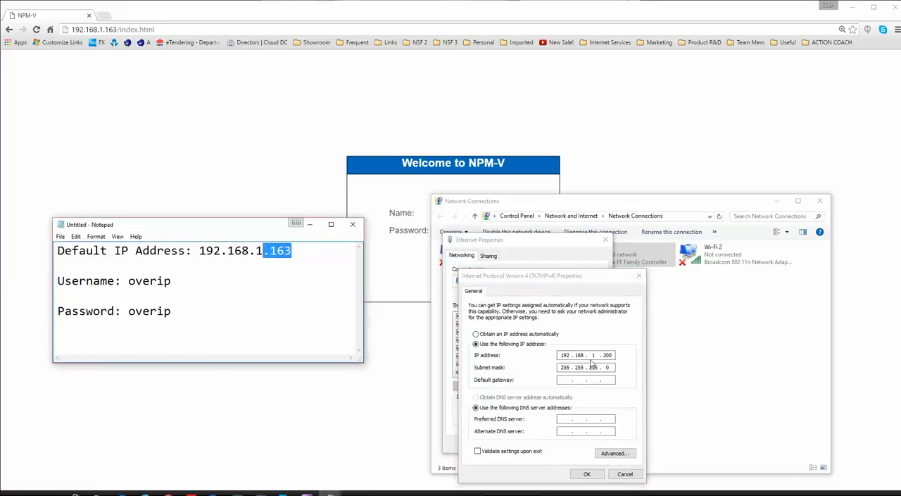
click(594, 475)
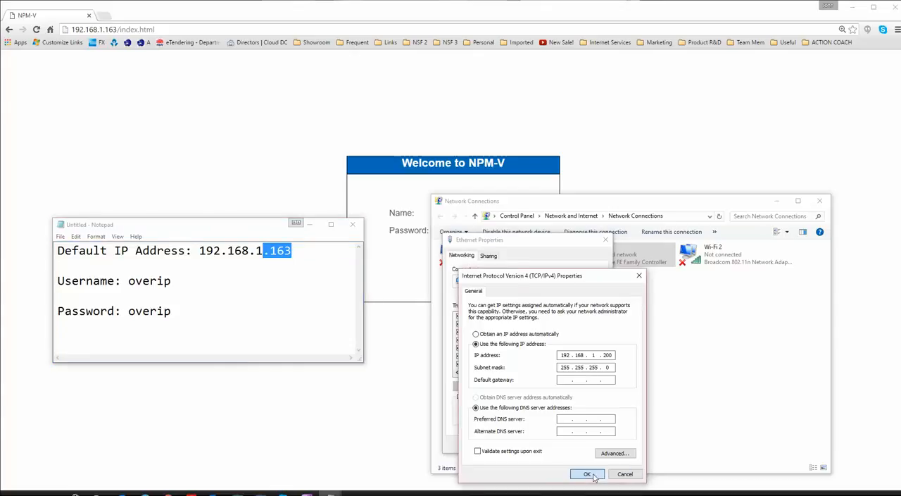
click(557, 443)
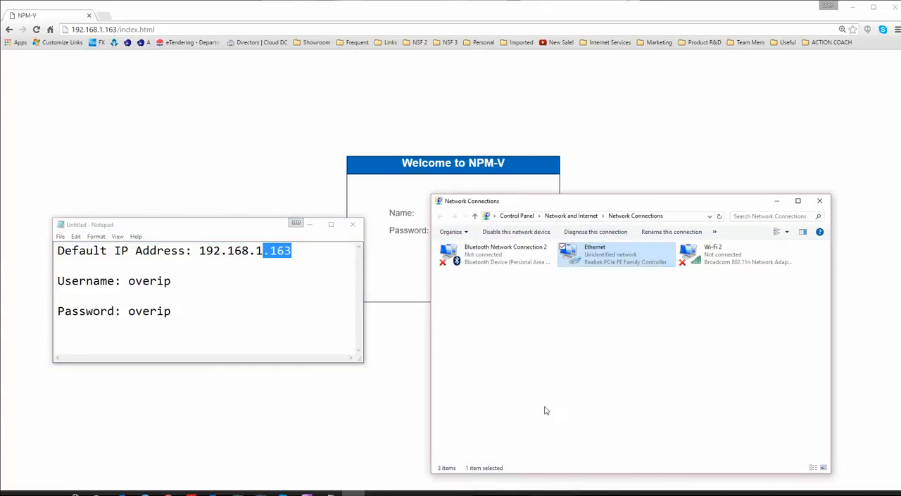
Switch to the browser and load the NPM-V login page at 192.168.1.163.
click(383, 134)
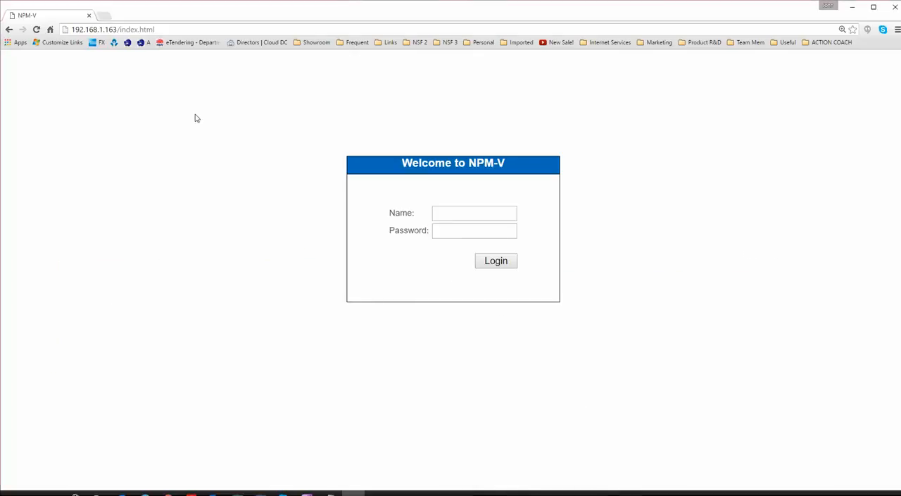
click(93, 29)
text(192.168.16)
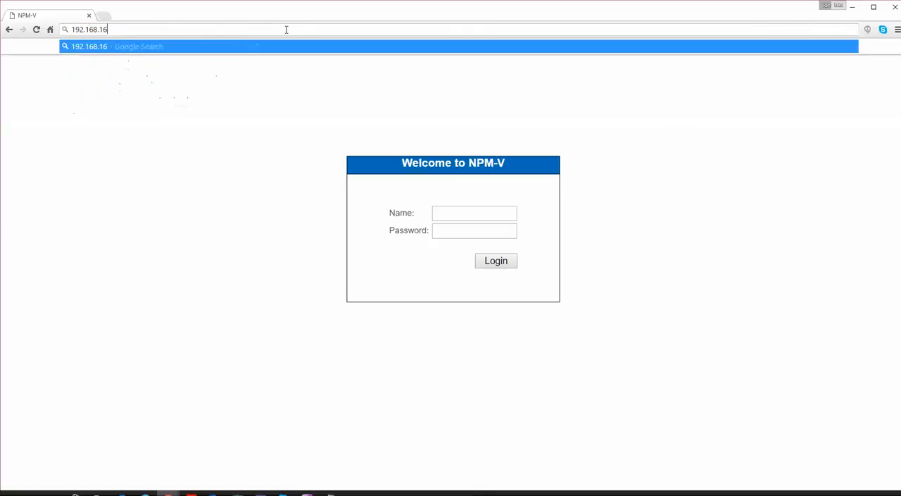
key(BackSpace)
text(.16)
key(Return)
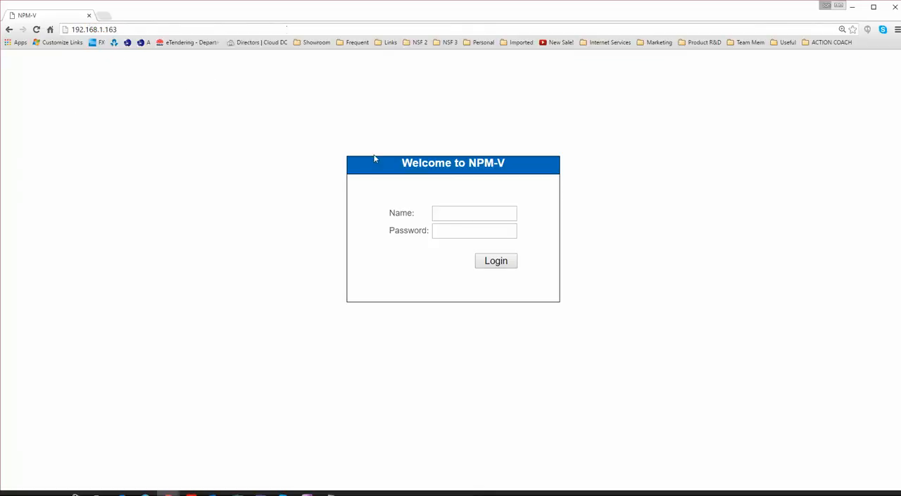
Log in to NPM-V with the account name and password.
click(480, 214)
text(overip)
key(Tab)
text(admin)
key(Return)
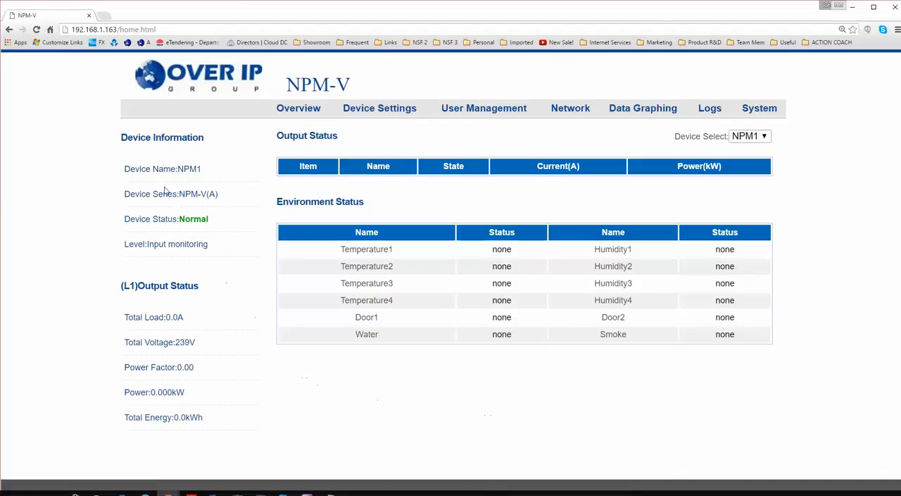
Review the overview's device information, L1 output status and environment status, and go to the device settings.
drag(134, 169, 203, 169)
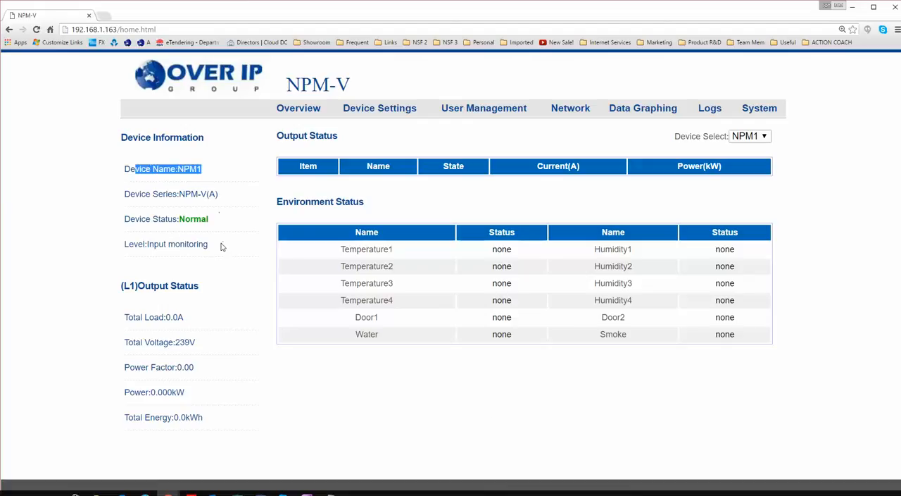
drag(136, 197, 202, 194)
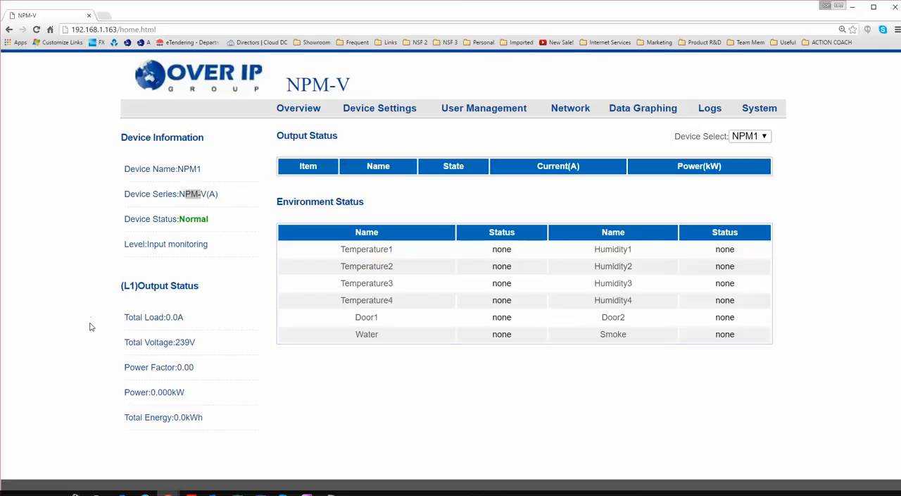
drag(189, 318, 166, 318)
drag(212, 345, 180, 343)
drag(91, 380, 273, 391)
click(282, 386)
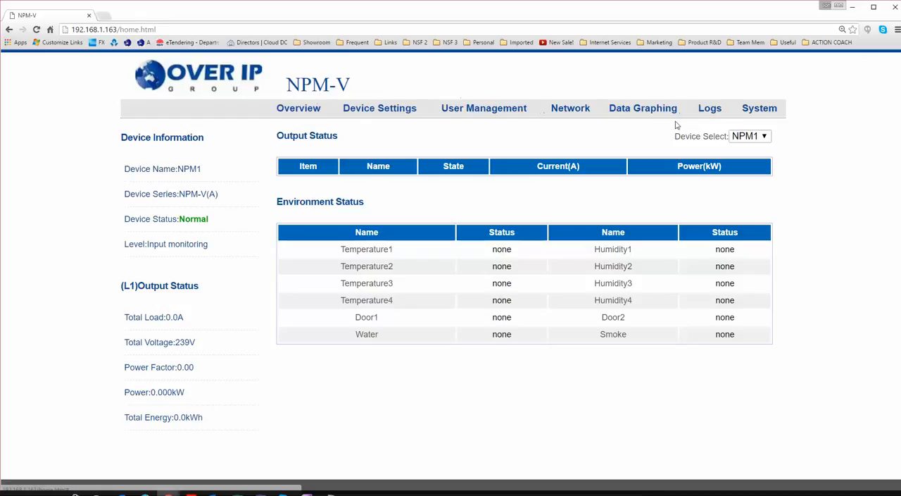
click(298, 109)
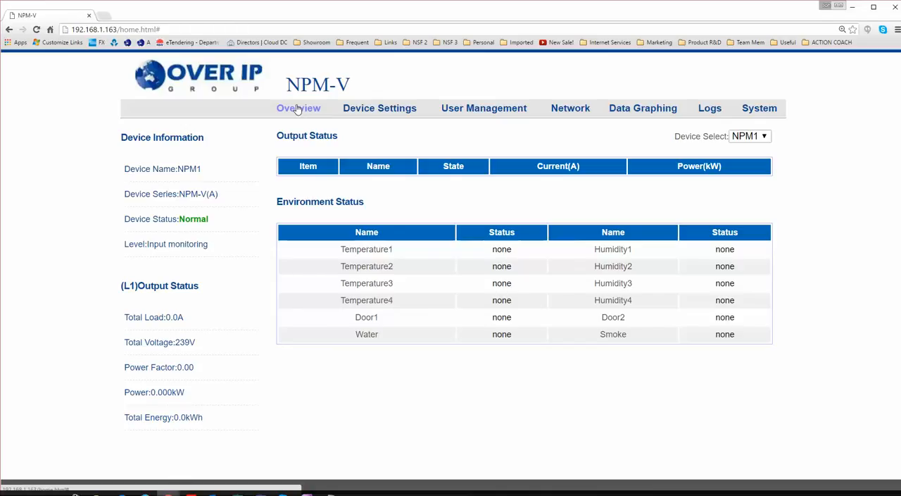
click(375, 110)
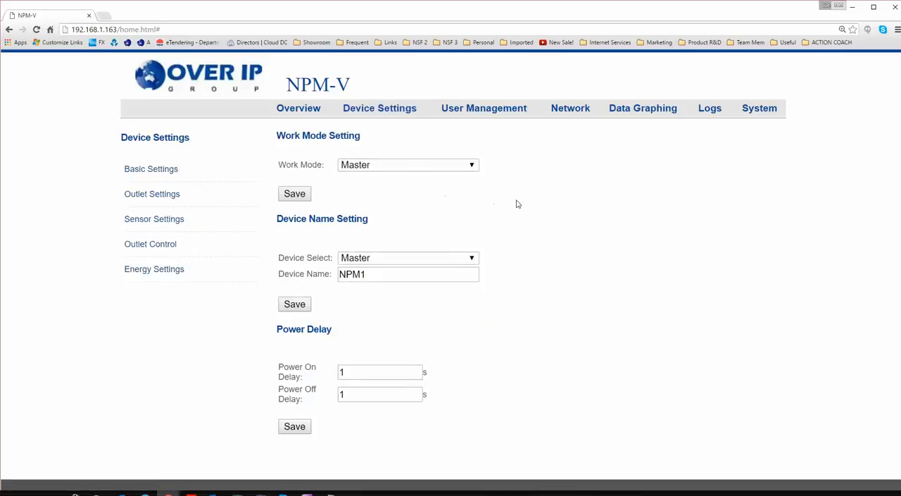
Try Slave 1 as the work mode and return the selection to Master.
click(466, 169)
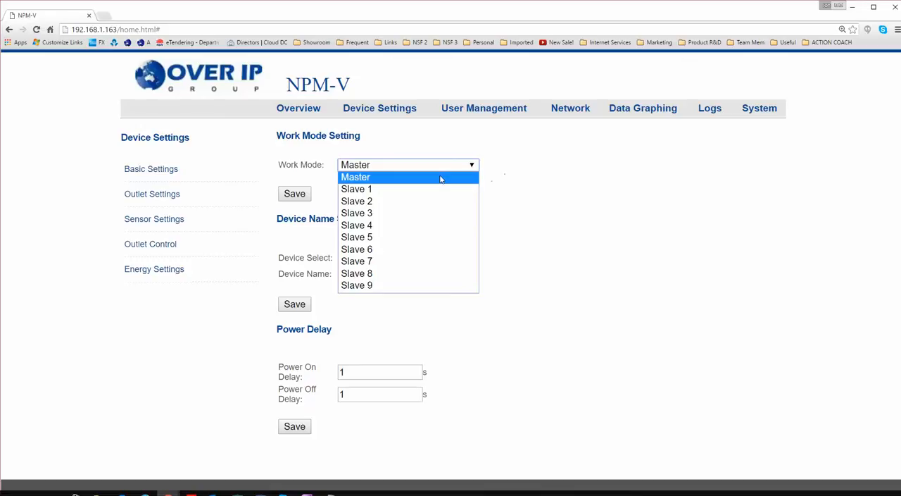
click(359, 190)
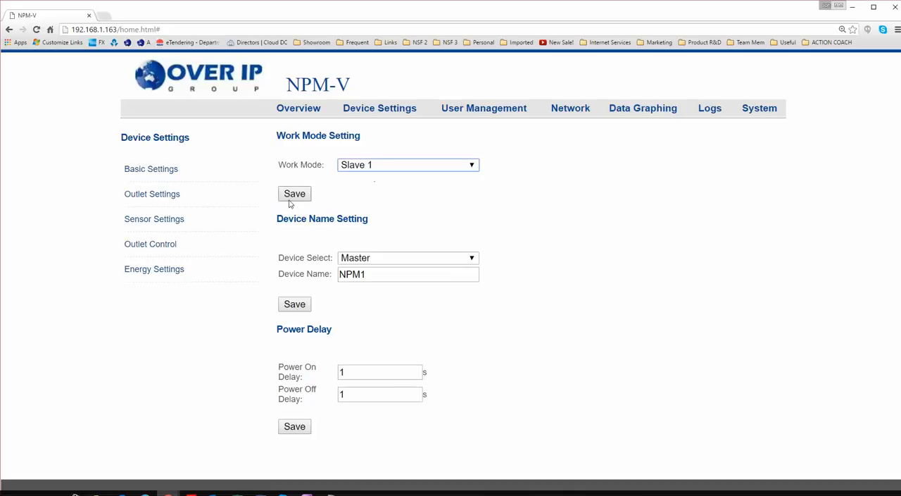
click(398, 167)
click(405, 218)
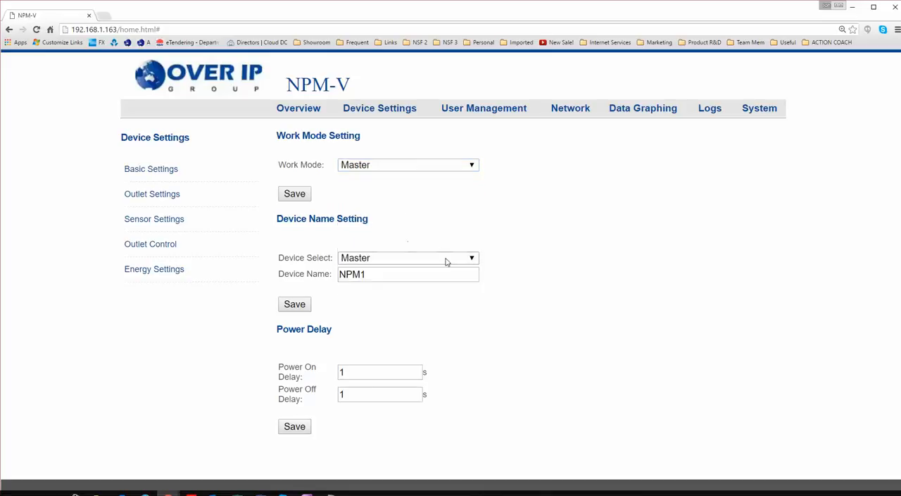
Name the Master device Rack1-Lev14-PDU-A and save the device name setting.
drag(314, 219, 369, 221)
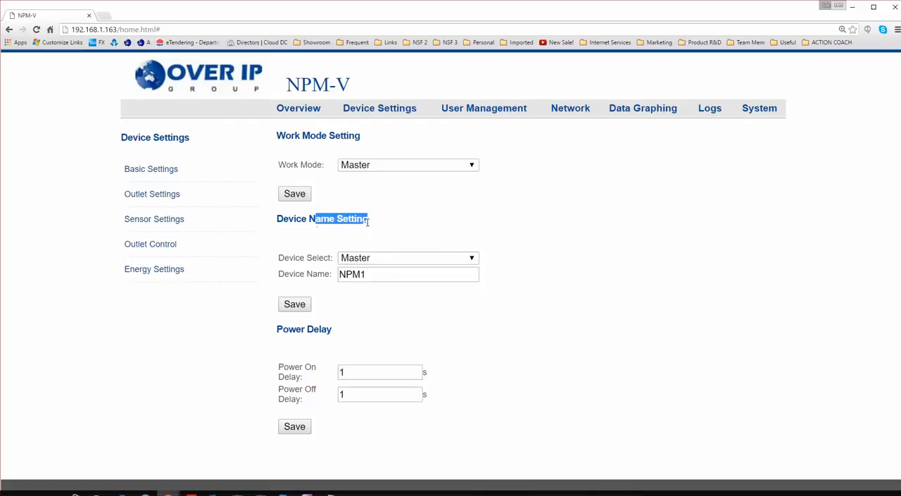
click(369, 240)
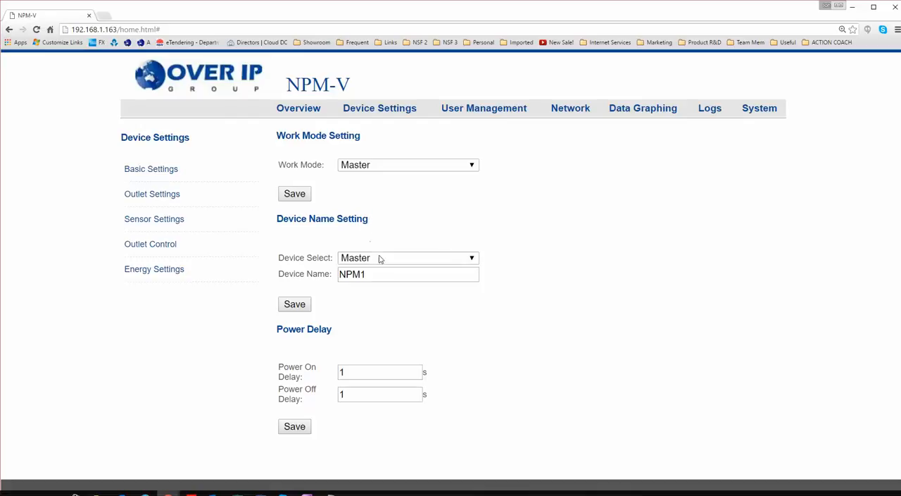
click(383, 259)
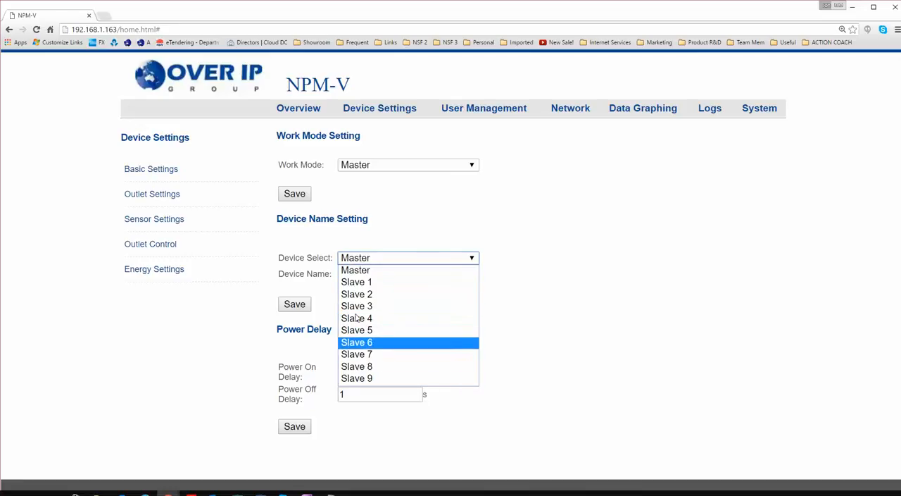
click(358, 274)
drag(373, 274, 337, 282)
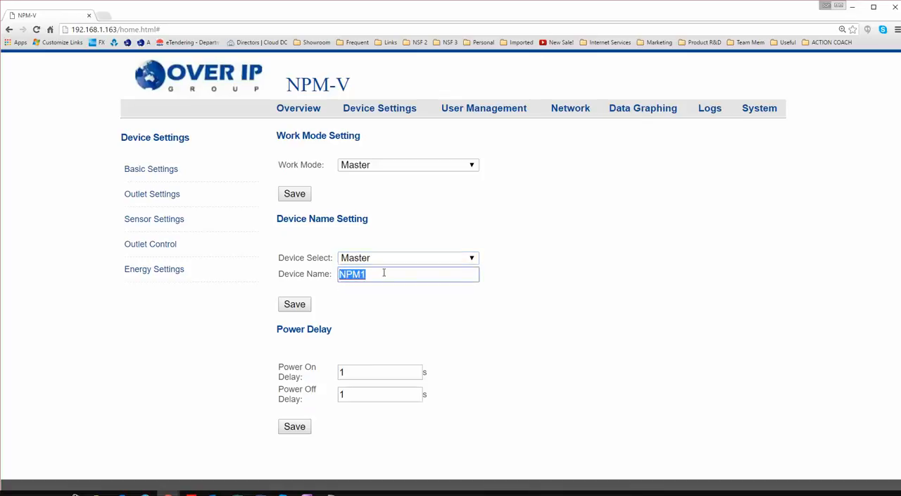
text(Rack1-Lev14-)
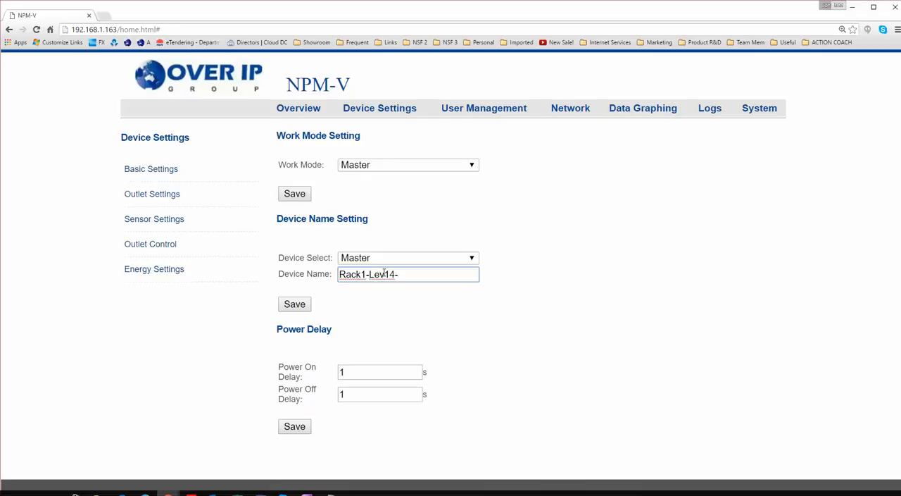
text(PDU-A)
click(308, 306)
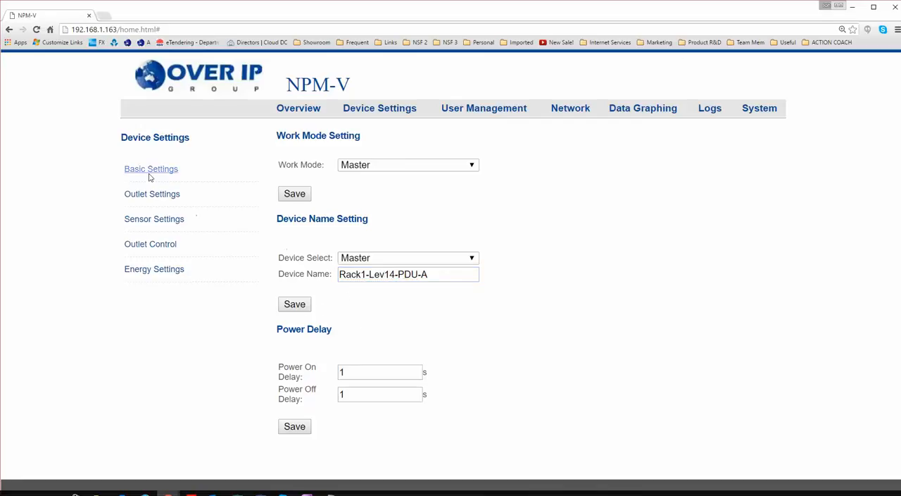
View the outlet settings, and in the sensor settings set Temperature1's minimum to 16 and maximum to 34.
click(144, 197)
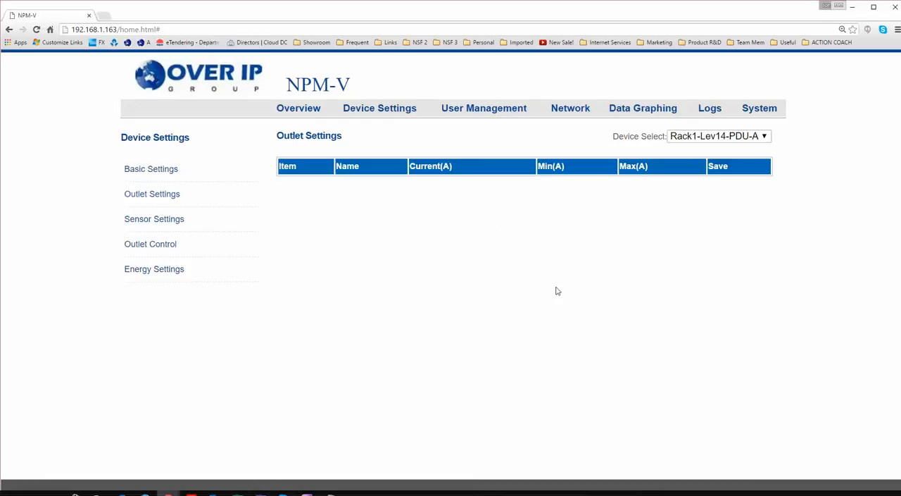
click(158, 224)
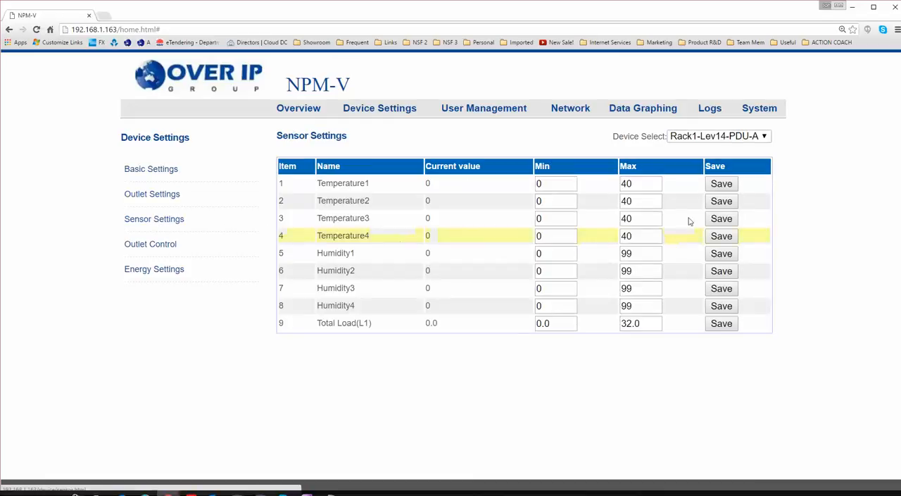
double_click(553, 183)
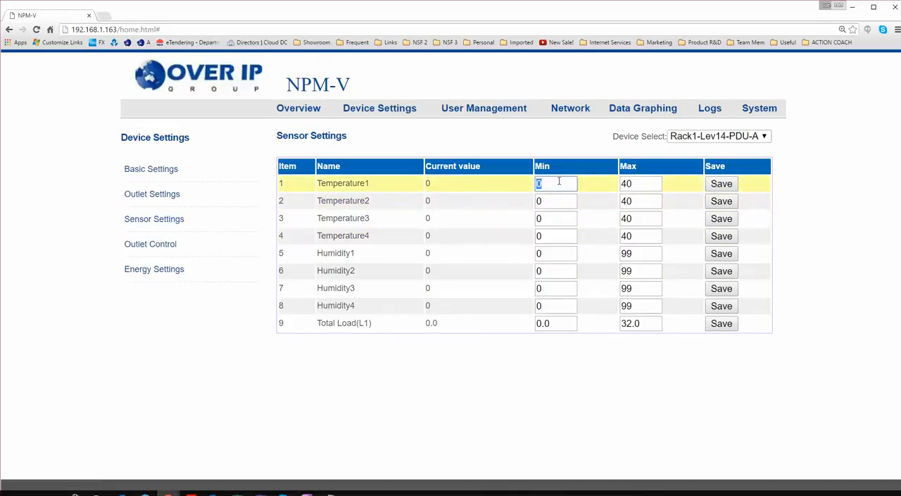
click(639, 183)
click(549, 182)
key(BackSpace)
text(16)
key(Tab)
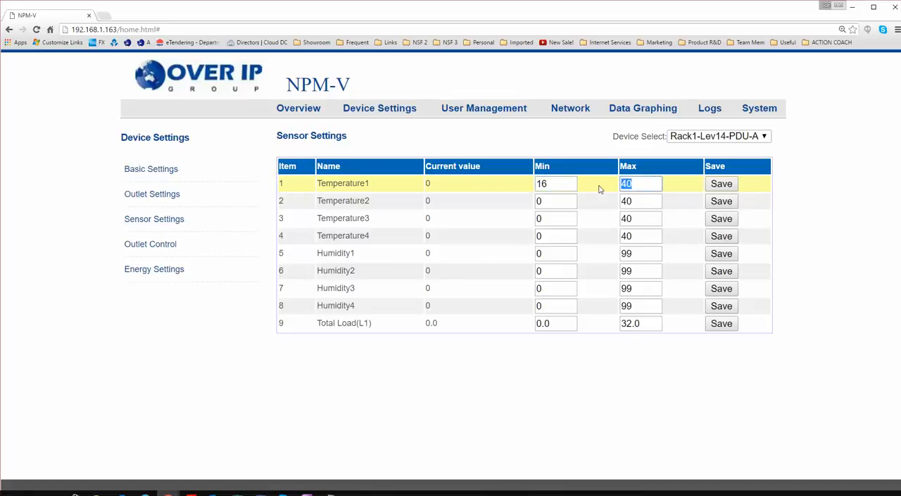
text(34)
key(Tab)
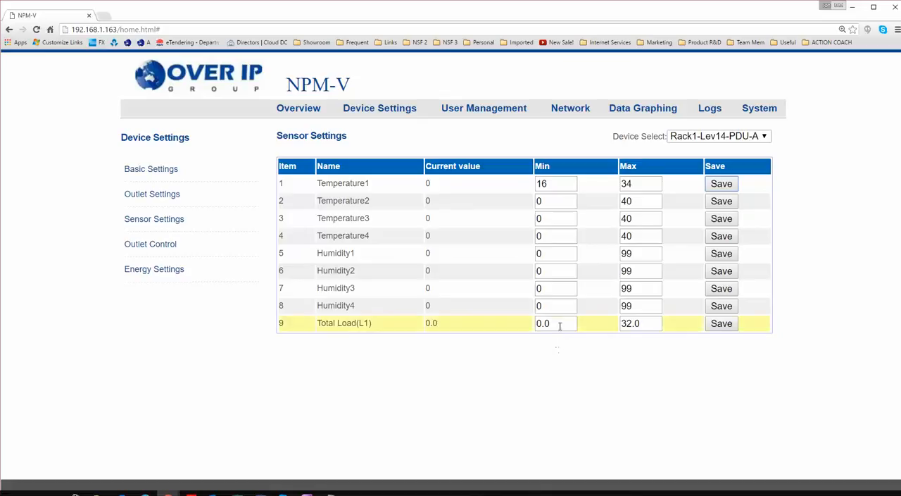
Set Temperature1's minimum back to 0 and its maximum to 40 in the sensor settings.
drag(561, 323, 530, 317)
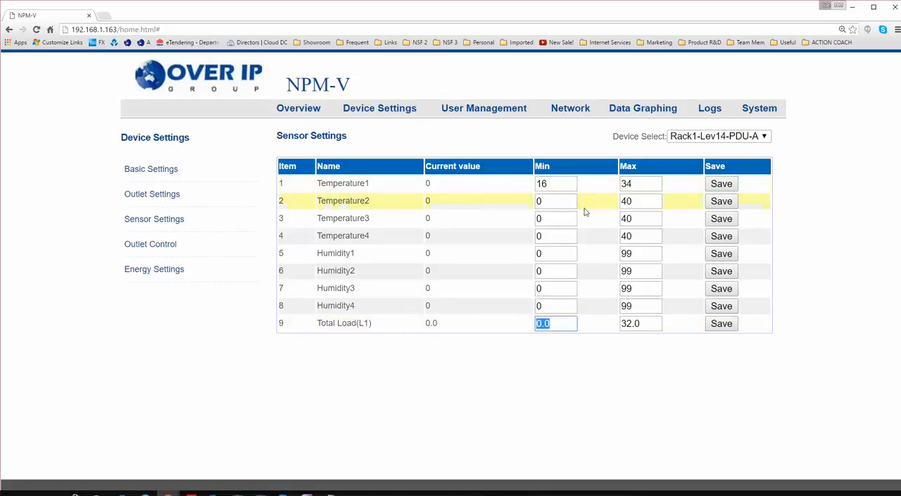
double_click(556, 182)
text(0)
key(Tab)
text(40)
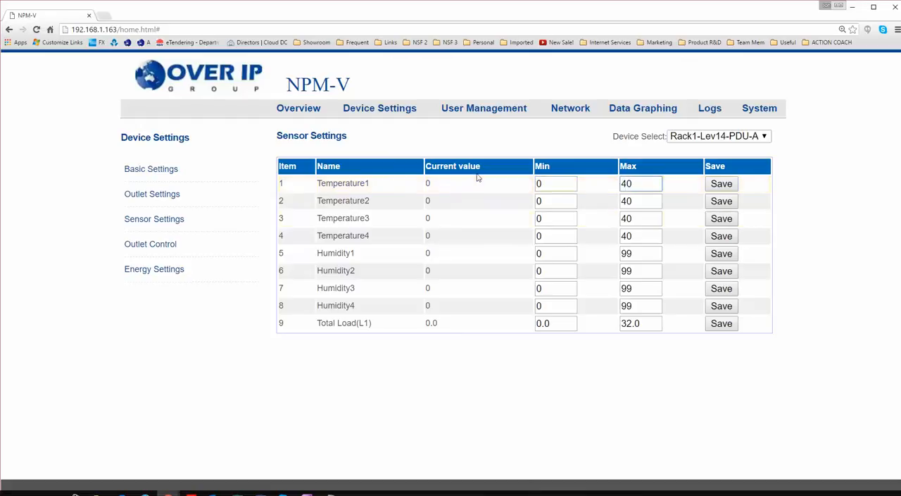
Set the Total Load(L1) maximum to 14 and save that sensor's limits.
double_click(555, 323)
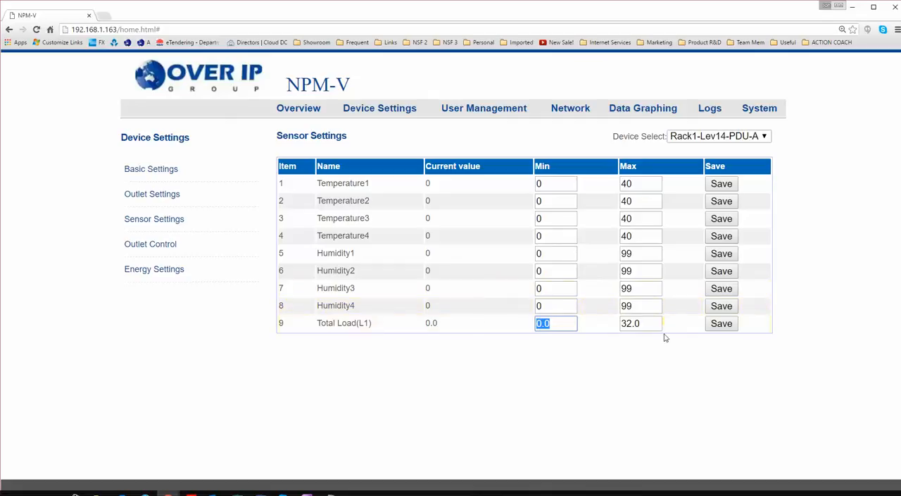
click(647, 320)
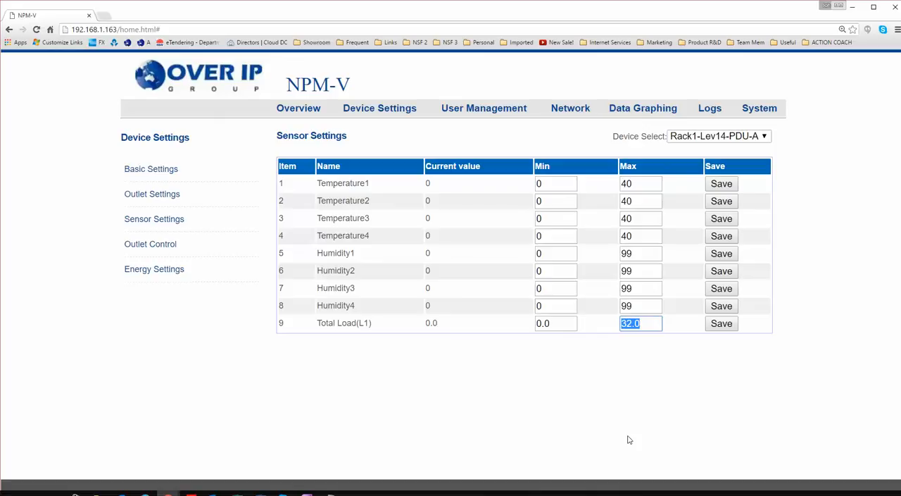
text(14)
click(719, 326)
Reopen the sensor settings, then view the outlet control and energy settings of the device.
click(164, 222)
click(157, 247)
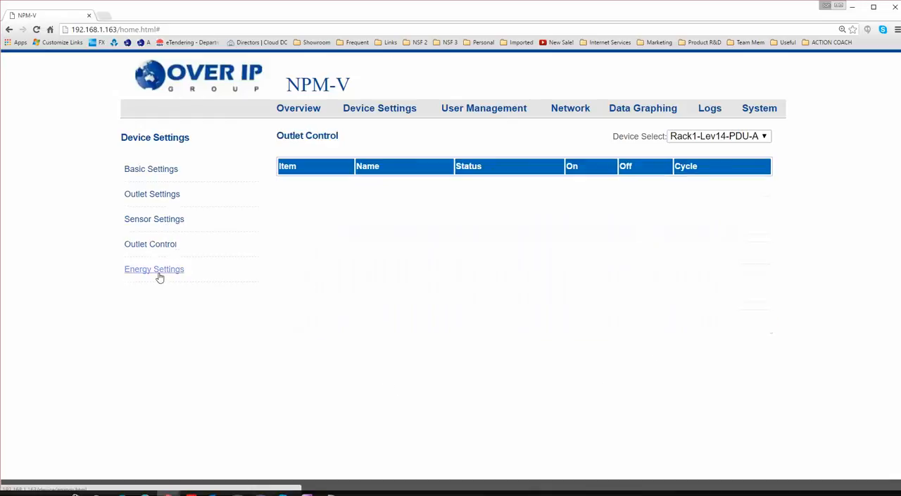
click(159, 272)
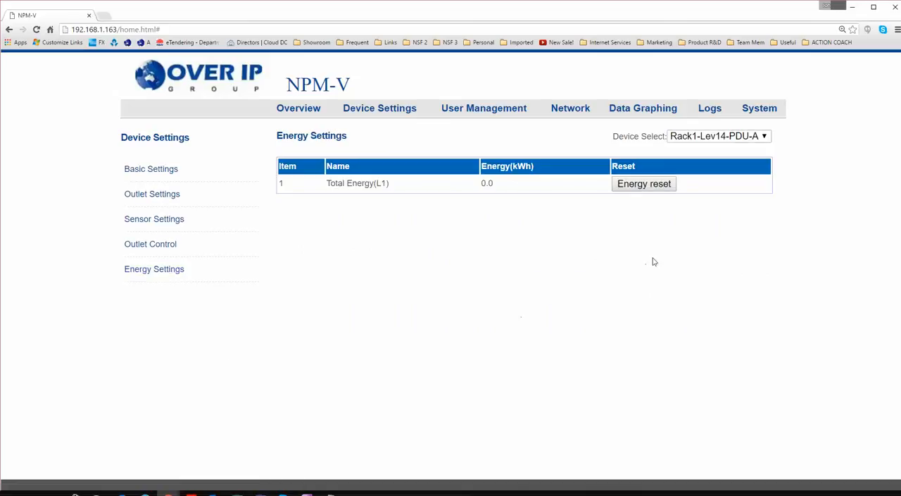